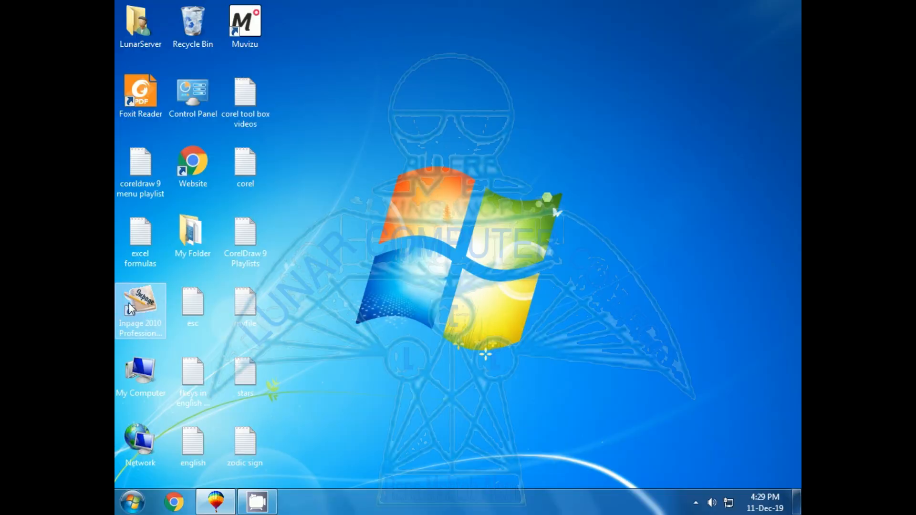
- Open InPage 2010 and create a new A4 portrait document with right-to-left direction
double_click(140, 303)
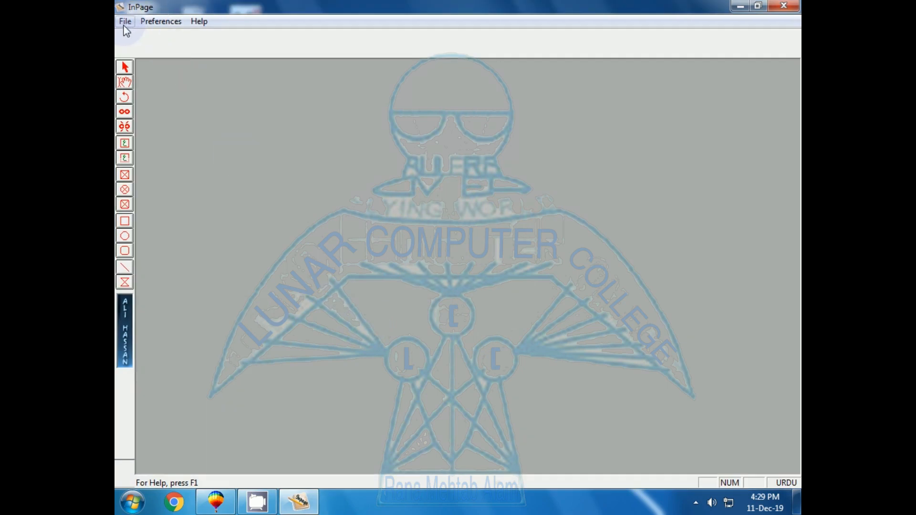
click(125, 22)
click(139, 36)
click(561, 205)
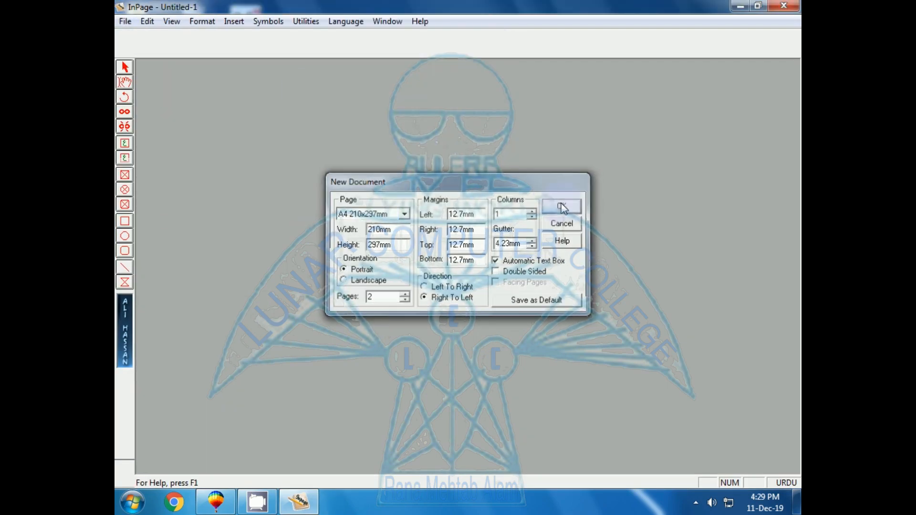
- Draw a text box about 149 by 64 mm in the upper part of the page and enter "3d کورل ڈرا اردو" in it
click(124, 144)
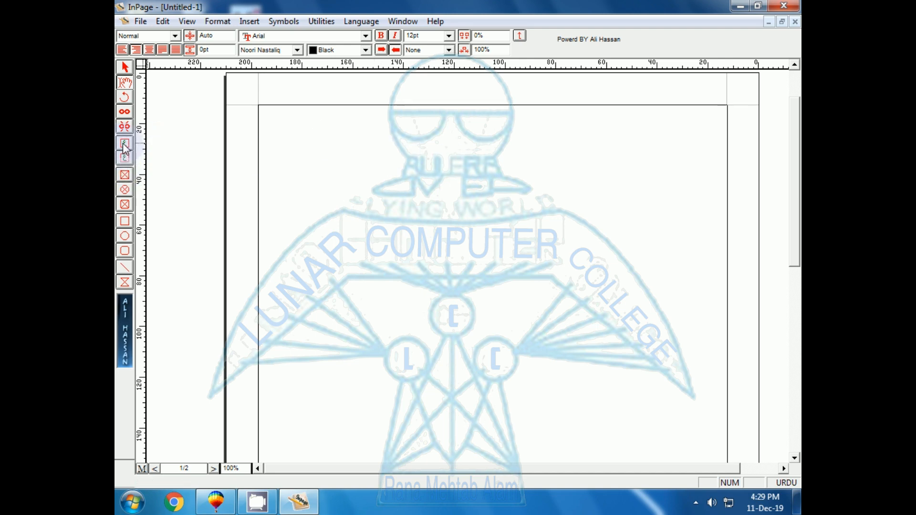
drag(320, 167, 702, 328)
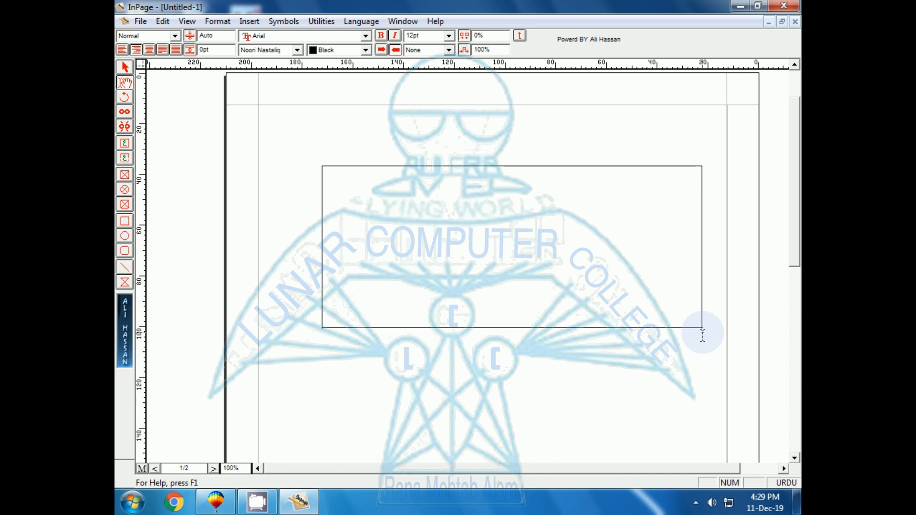
key(Escape)
text(3d)
key(Escape)
key(F6)
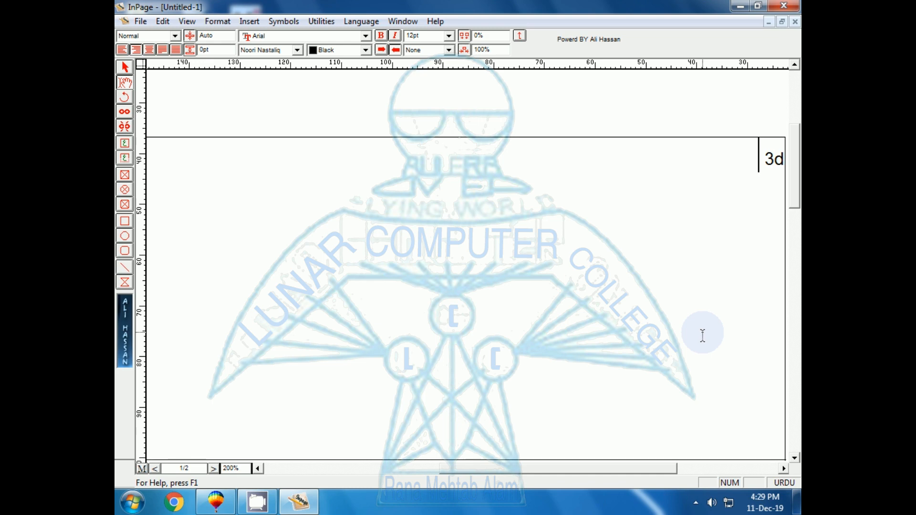
text(کورلڈرا)
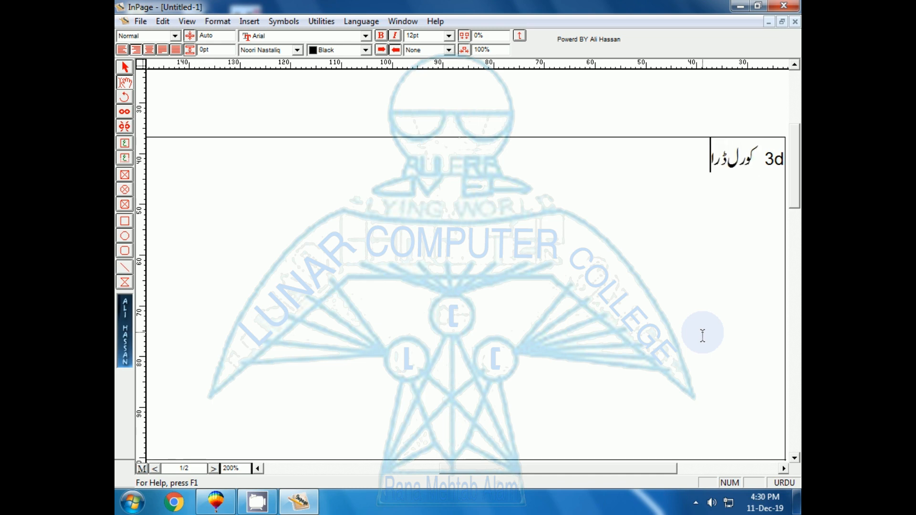
text( اردو)
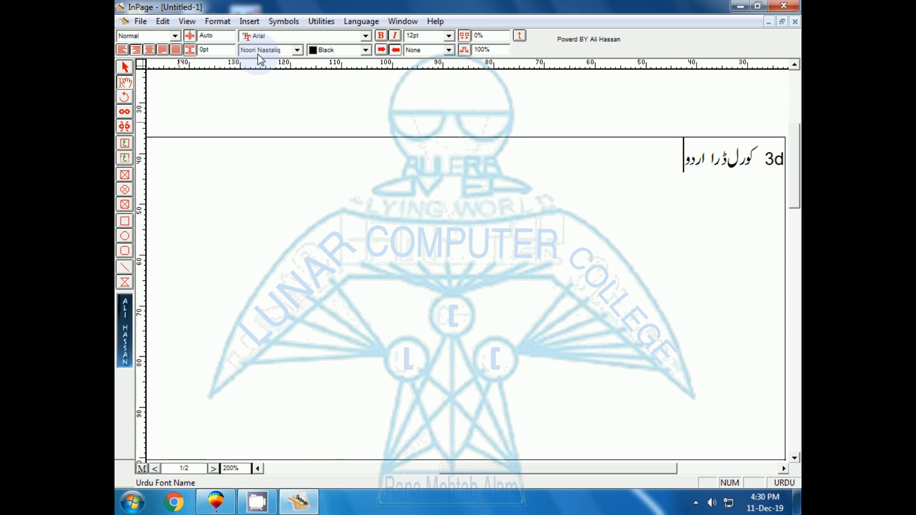
click(297, 51)
click(298, 51)
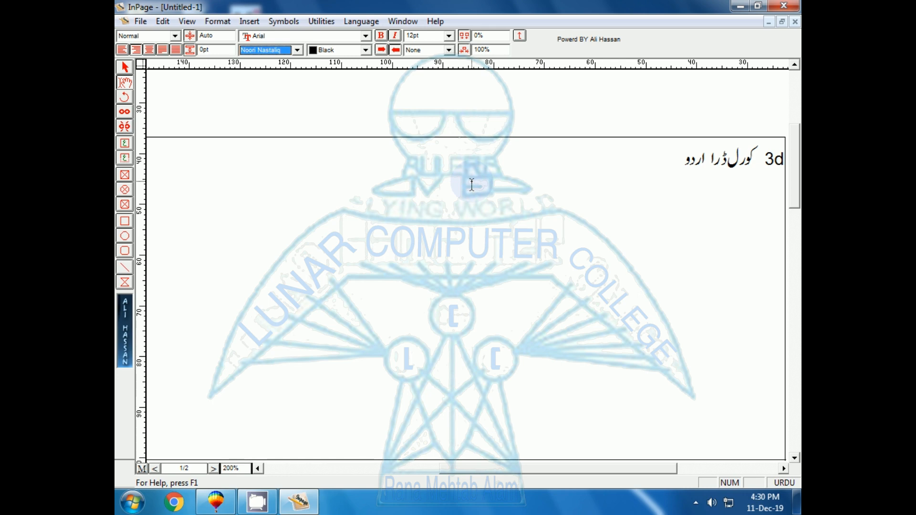
- Copy the whole Urdu text box as an object, switch to CorelDRAW 9 and paste it onto the page
click(125, 67)
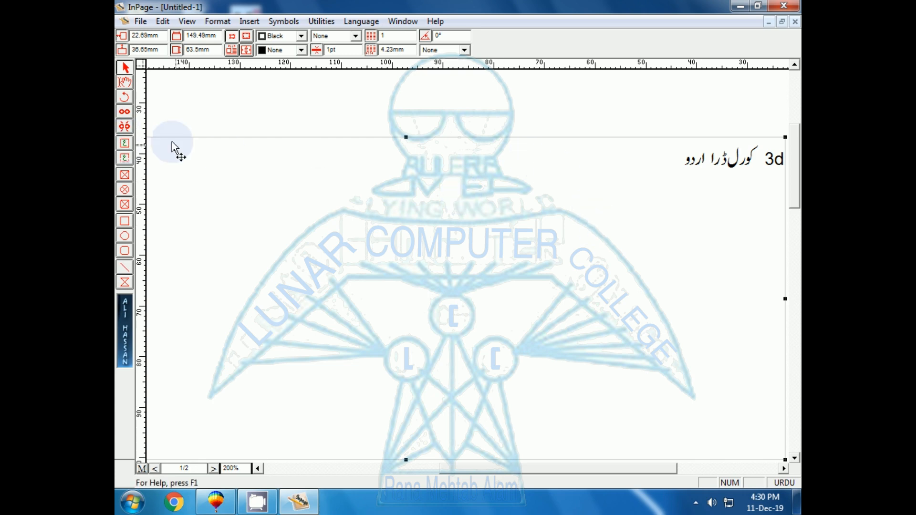
click(126, 86)
drag(605, 168, 792, 161)
click(452, 183)
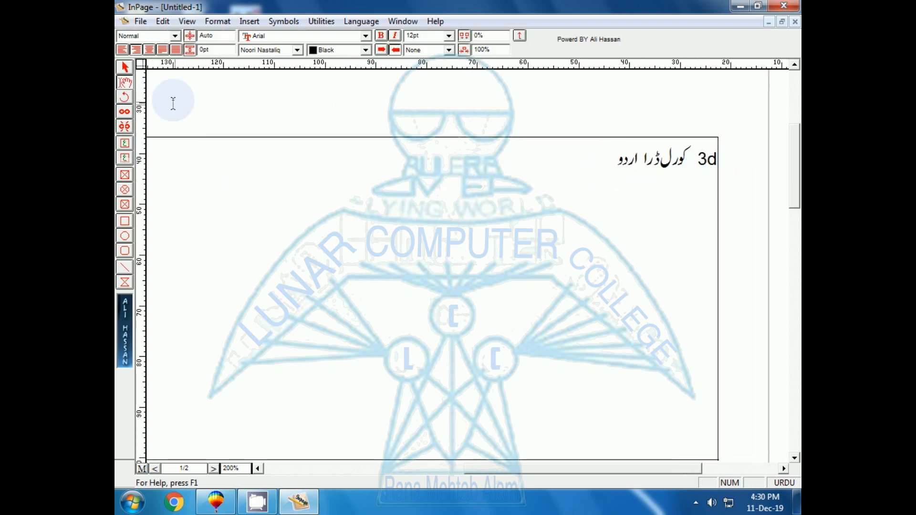
click(125, 68)
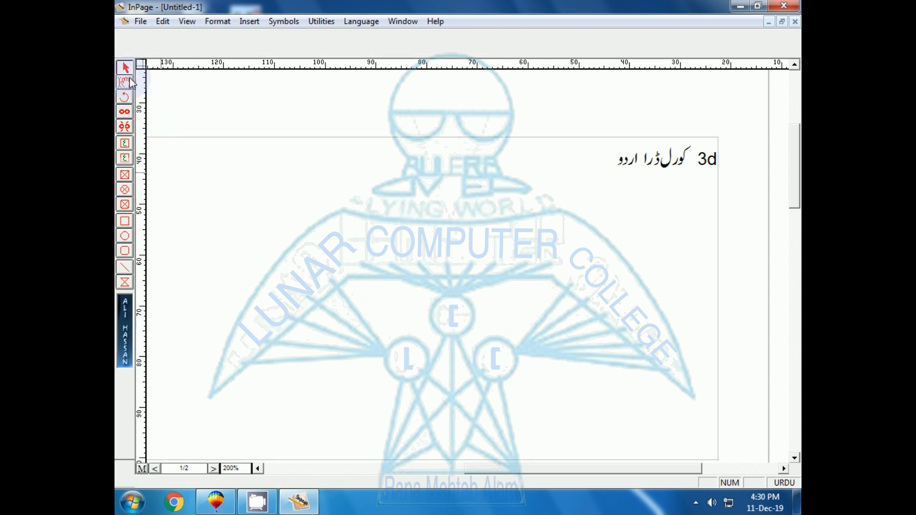
click(286, 245)
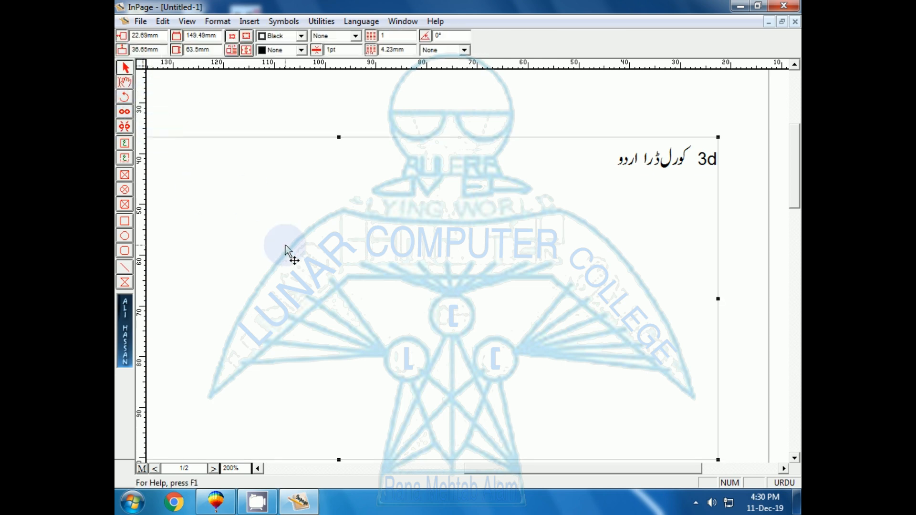
click(216, 502)
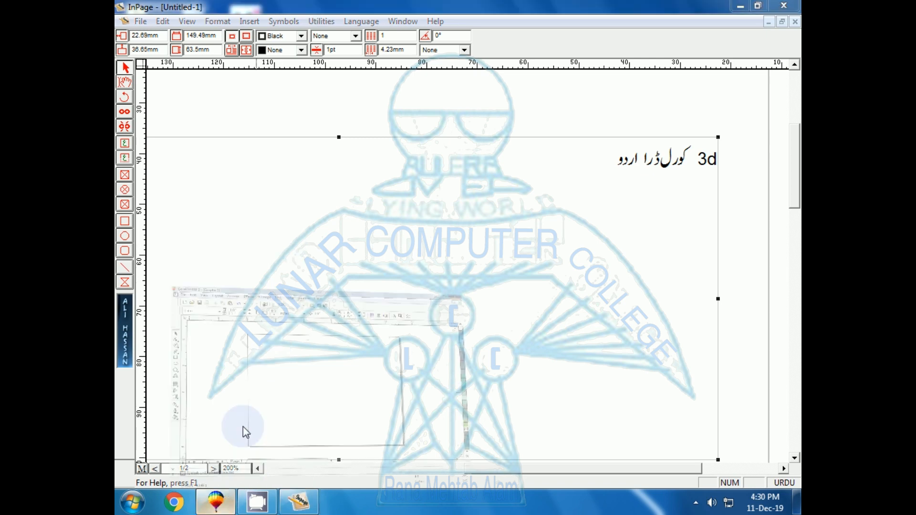
key(ctrl+v)
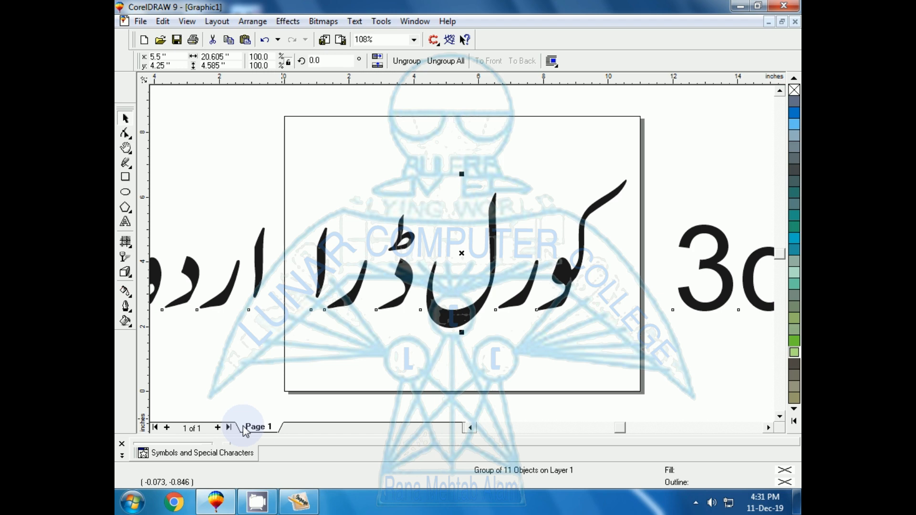
- Scale the pasted text group down proportionally about its centre to about 10.8 inches wide, fitting the page width
key(F3)
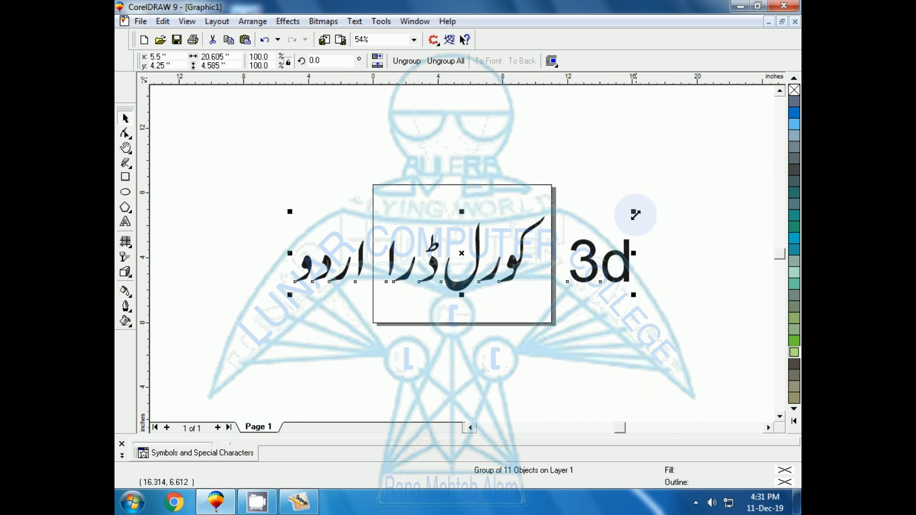
drag(635, 214, 426, 288)
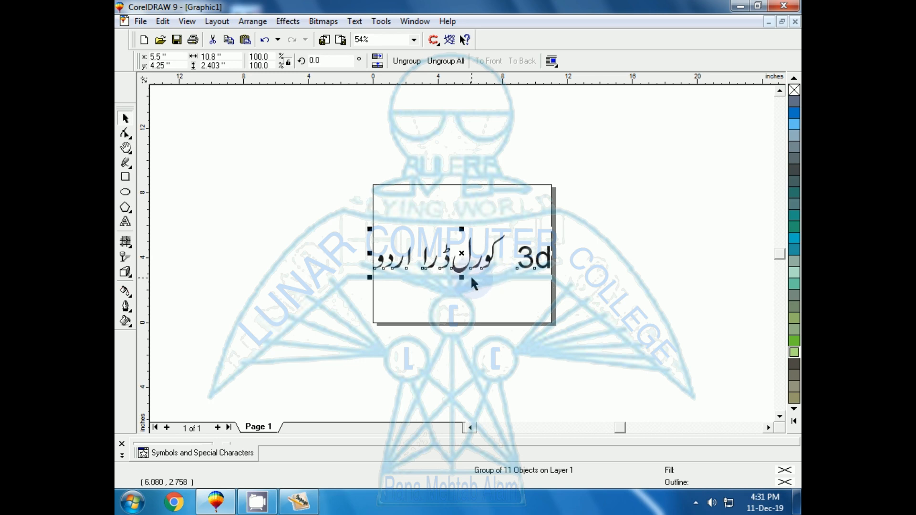
key(shift+F2)
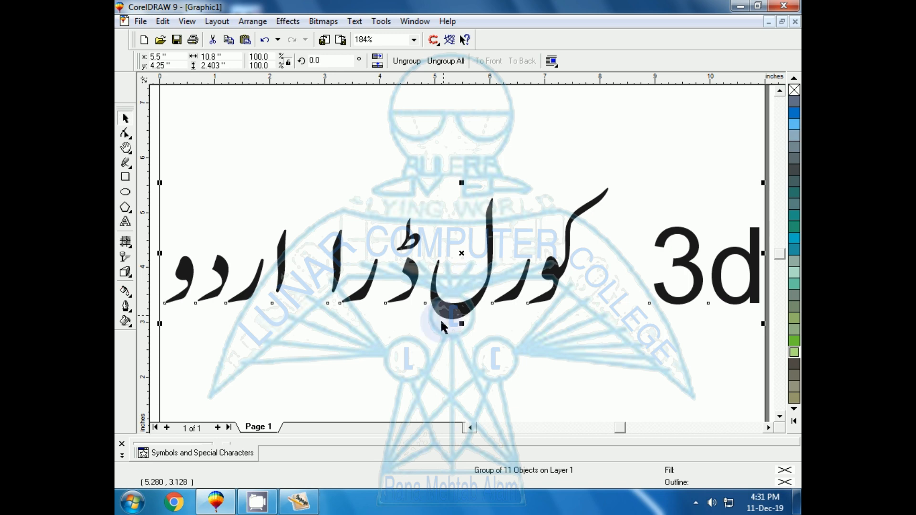
click(400, 340)
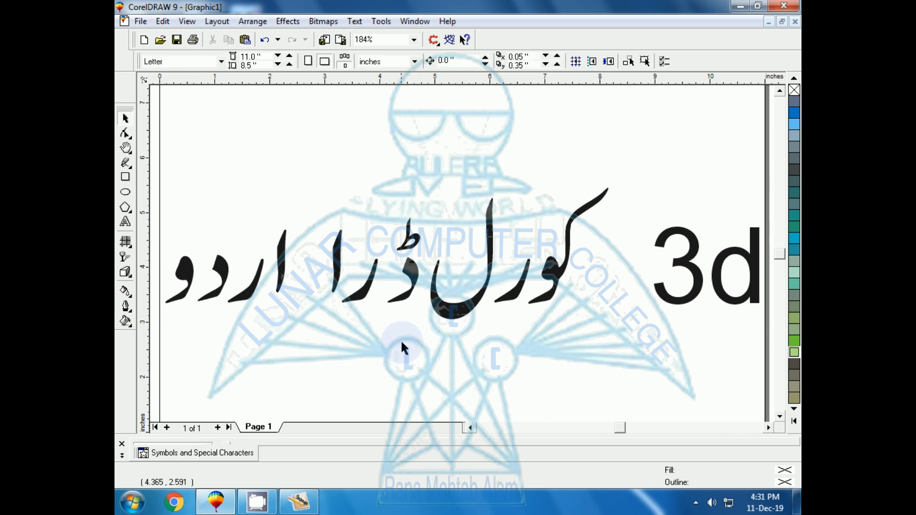
- Try to extrude the pasted text group with the Interactive Extrude tool
click(440, 315)
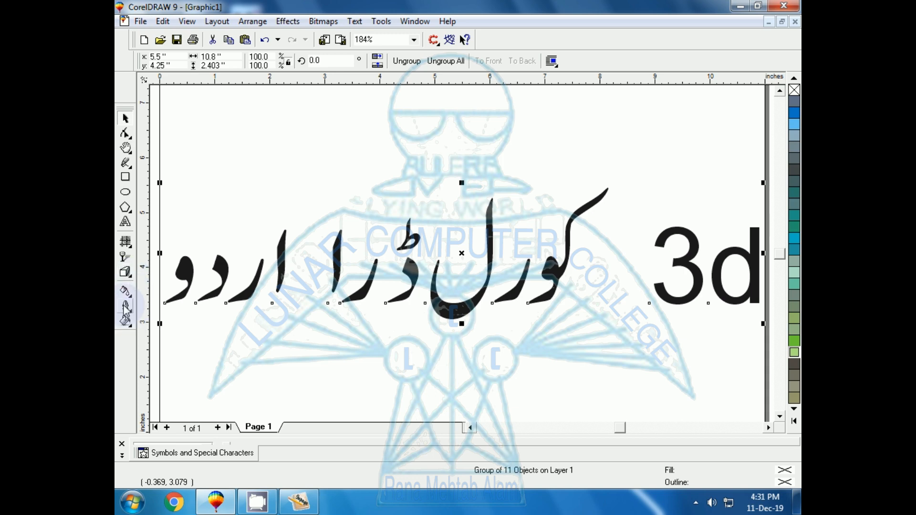
click(126, 281)
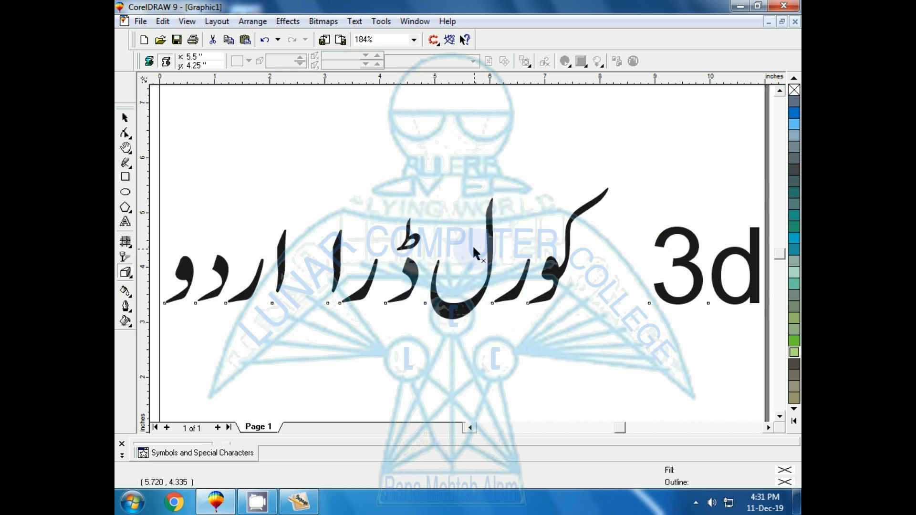
click(125, 117)
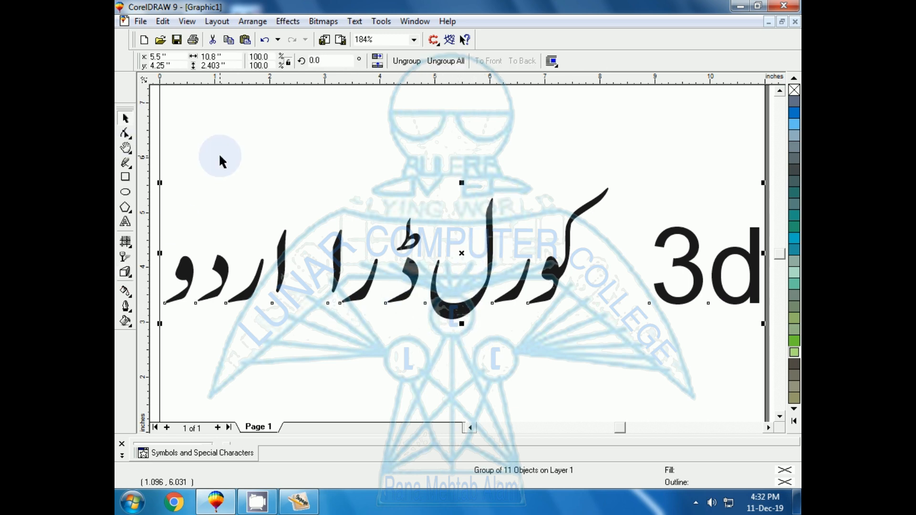
click(372, 377)
click(351, 326)
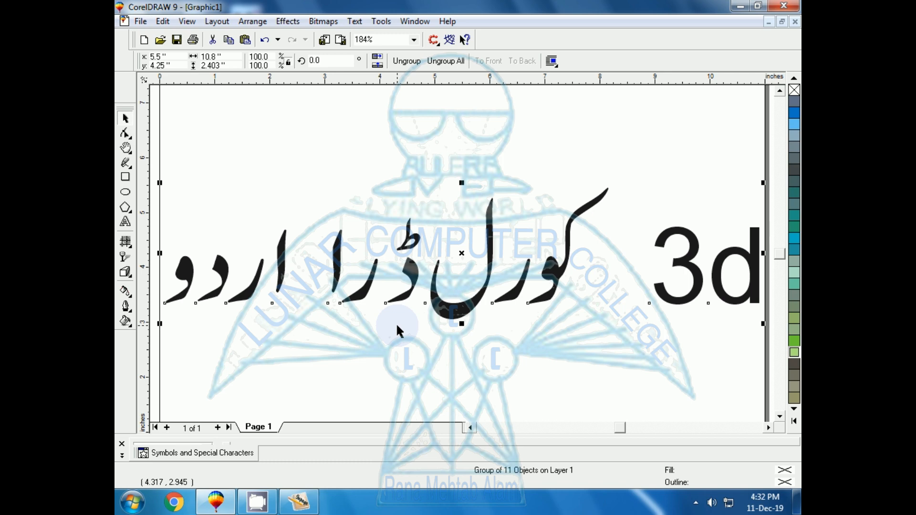
- Add the artistic text note "Ctrl + q" near the upper left corner of the page, above the Urdu text
click(125, 222)
click(179, 130)
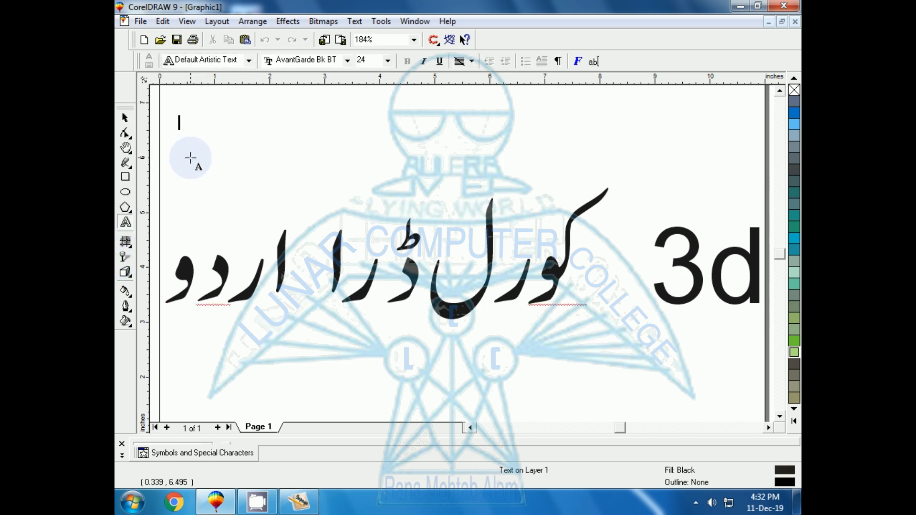
text(Ctrl +)
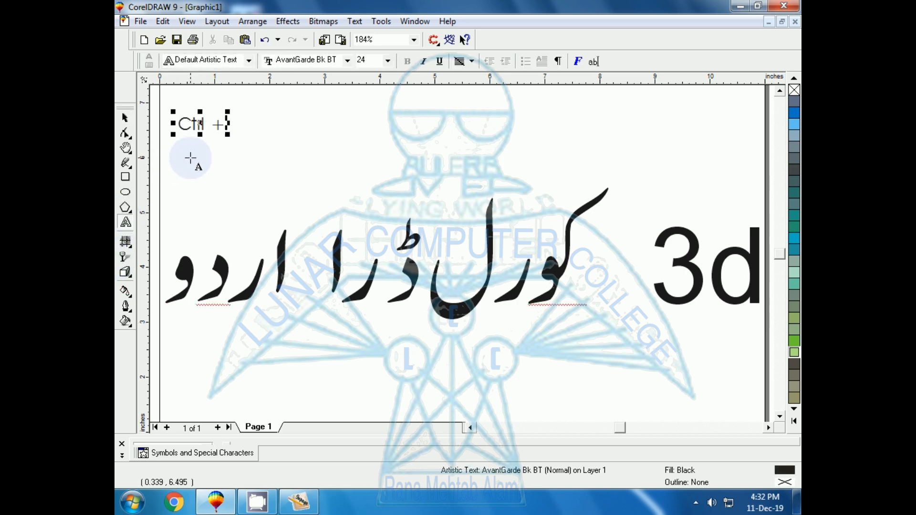
text( I)
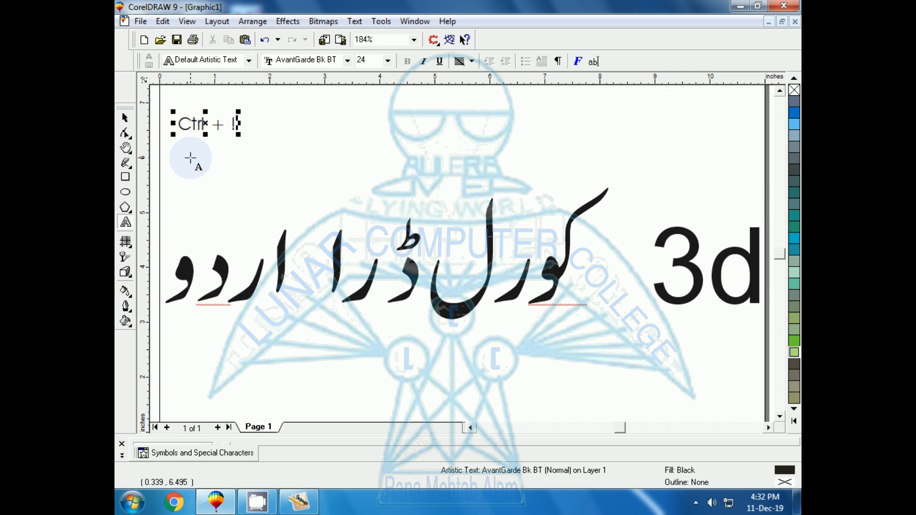
key(BackSpace)
text(q)
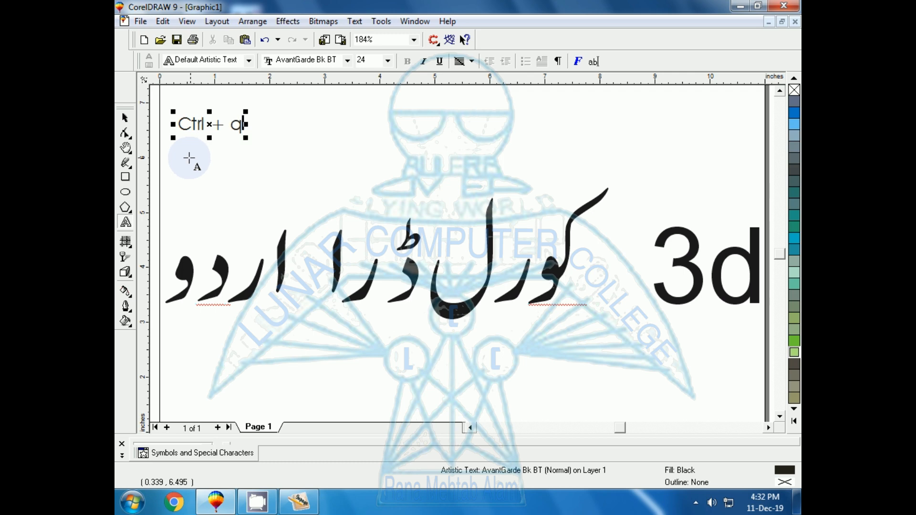
click(125, 118)
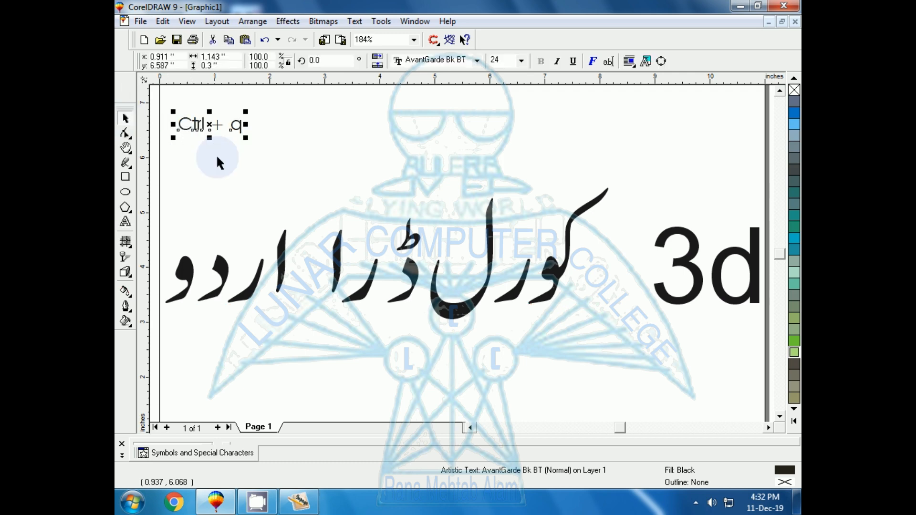
- Convert the pasted Urdu text group to curves
click(284, 282)
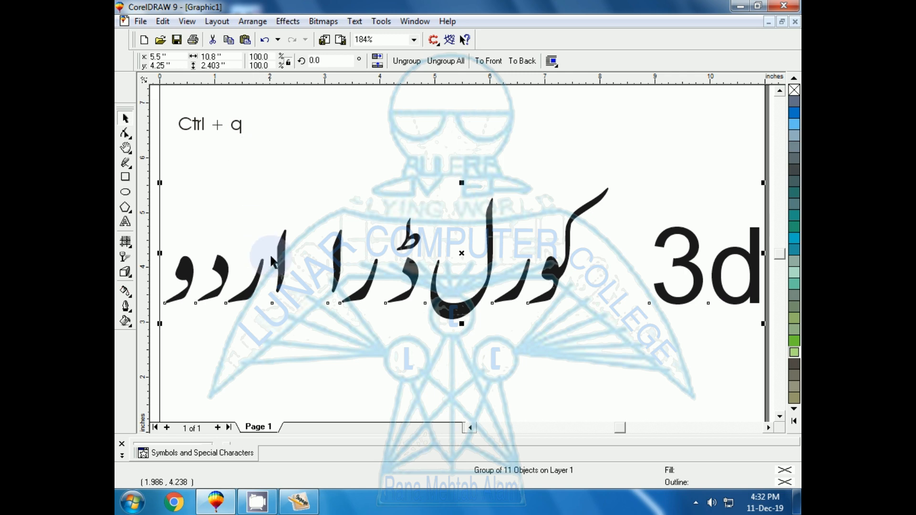
click(290, 340)
click(280, 282)
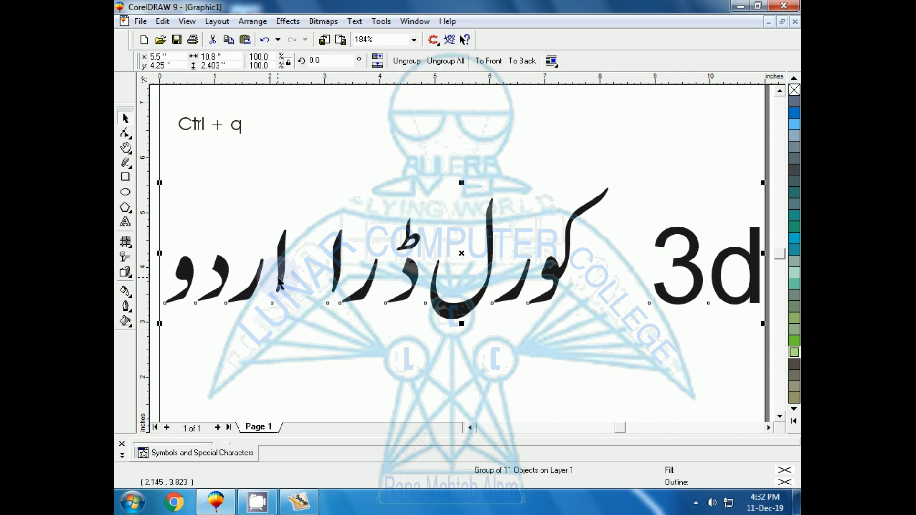
key(ctrl+q)
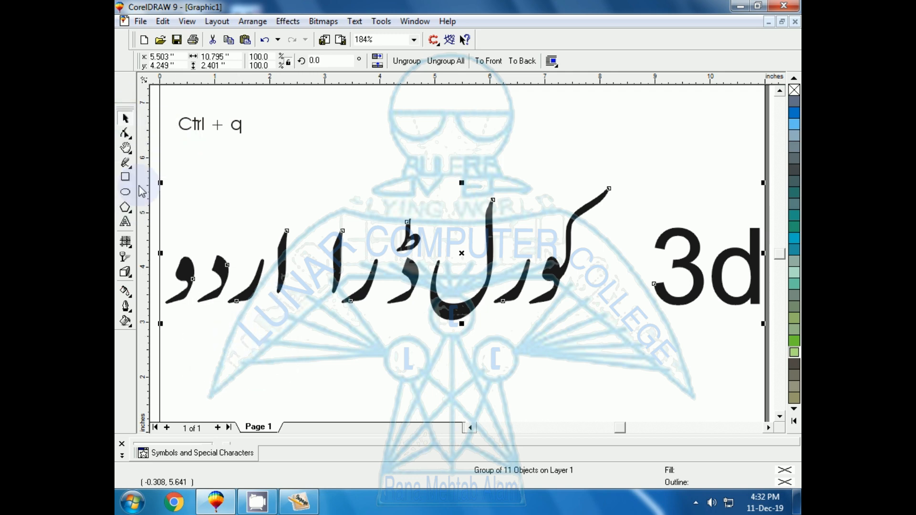
- Add the artistic text note "Ctrl + u" directly below the "Ctrl + q" note
click(125, 222)
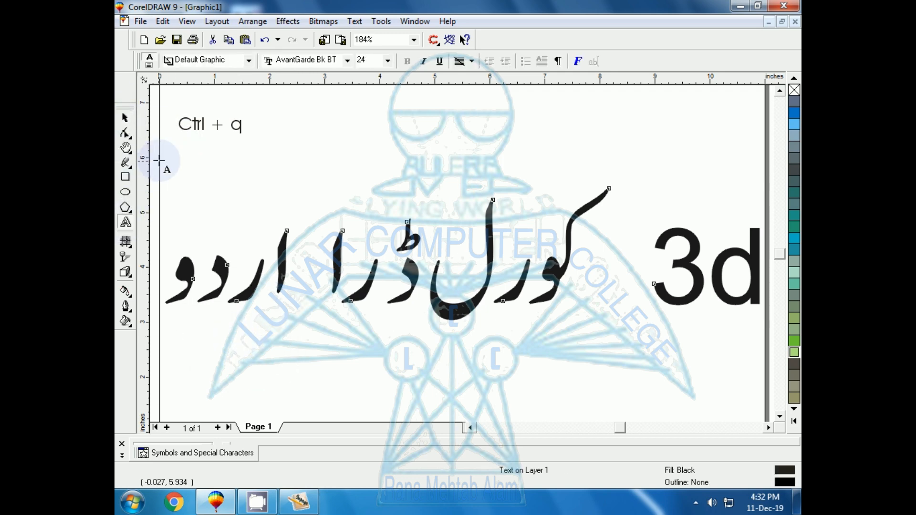
click(184, 149)
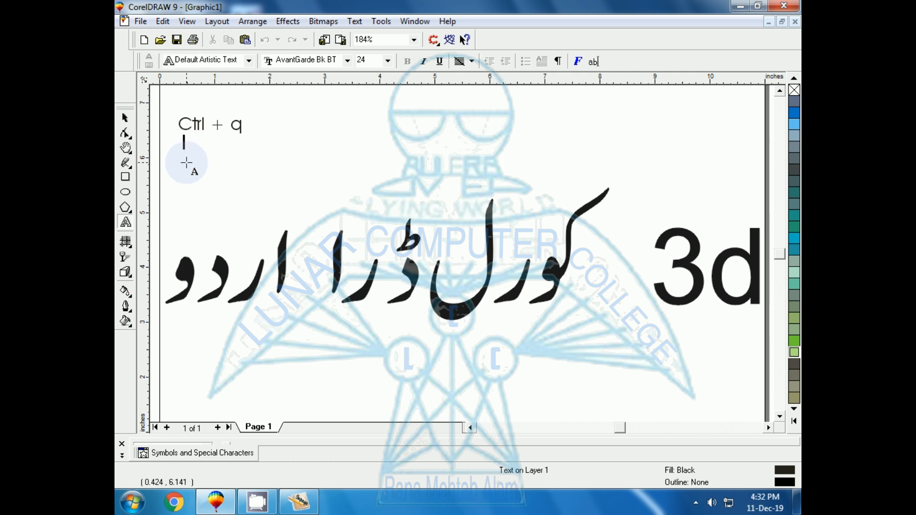
text(Ctrl + u)
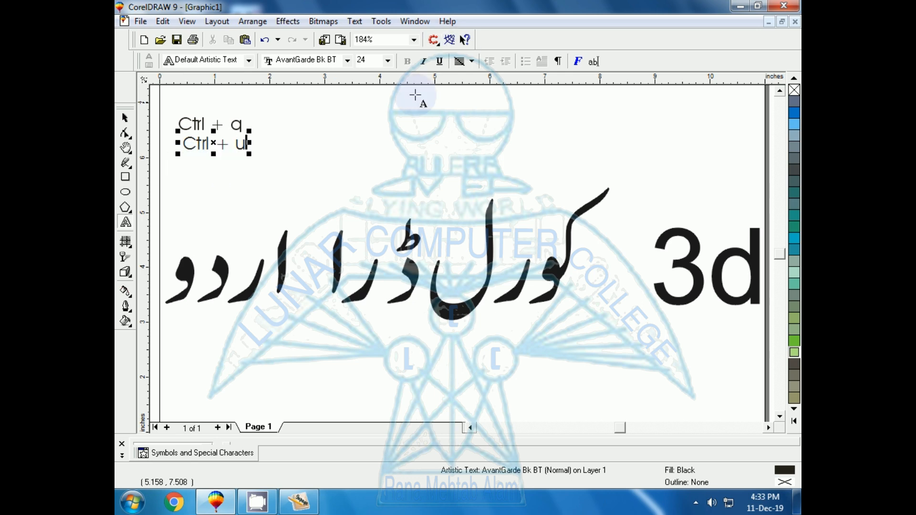
click(125, 118)
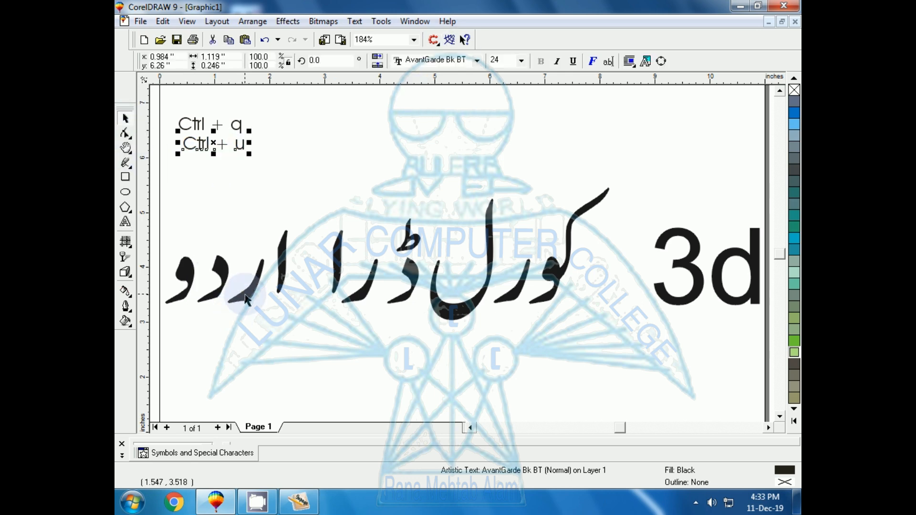
- Ungroup the converted Urdu and "3d" text into separate objects
click(242, 302)
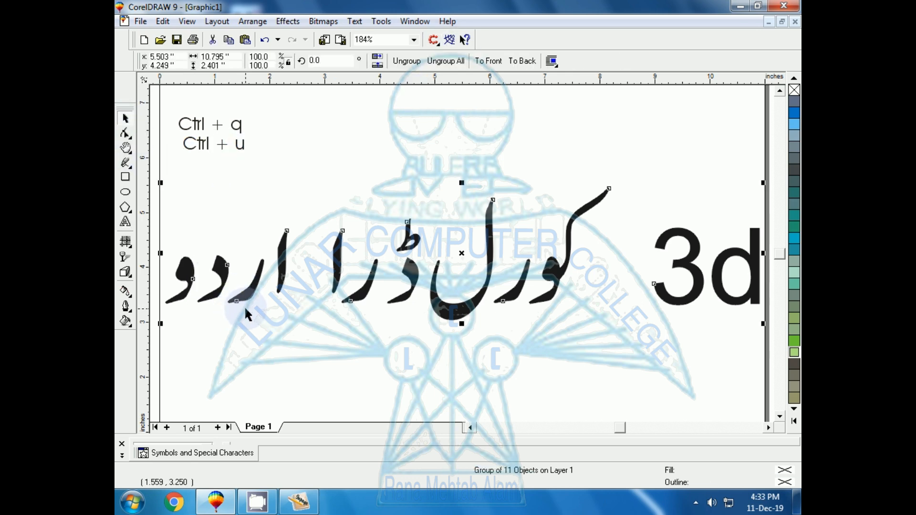
key(ctrl+u)
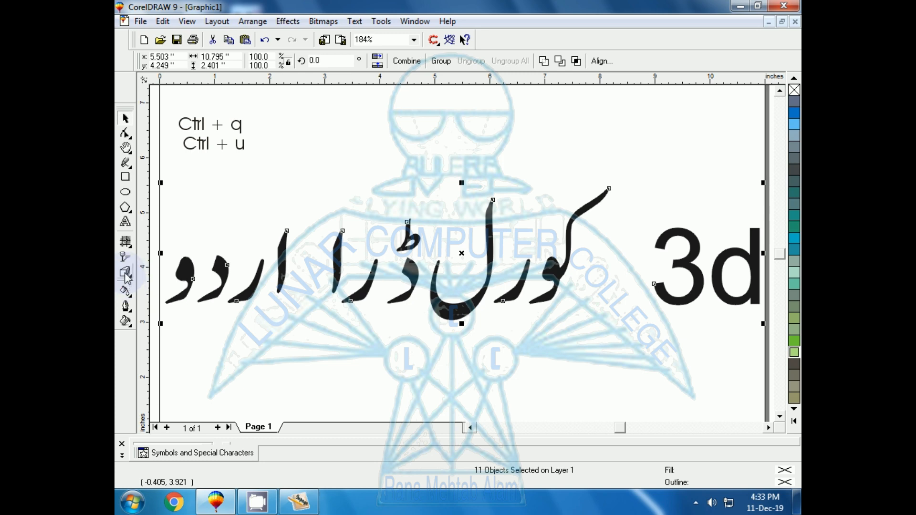
- Add the artistic text note "Ctrl + L" directly below the "Ctrl + u" note
click(125, 222)
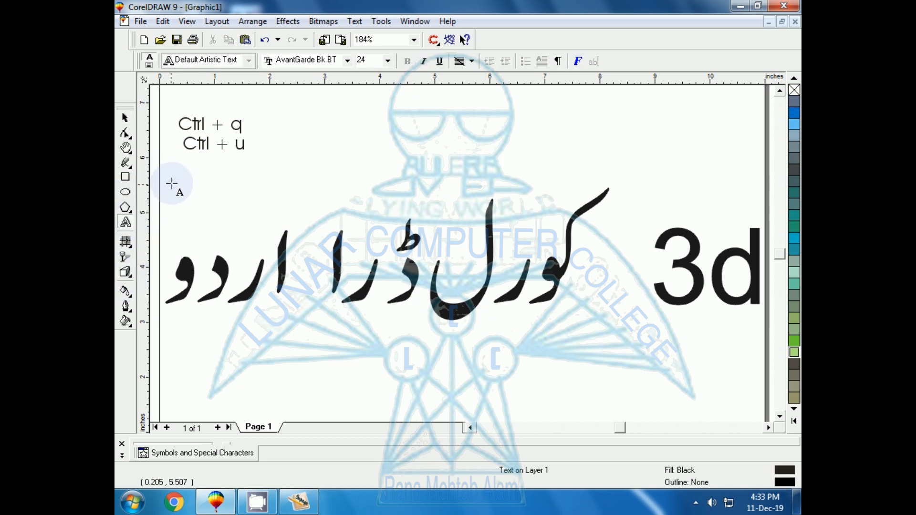
click(185, 164)
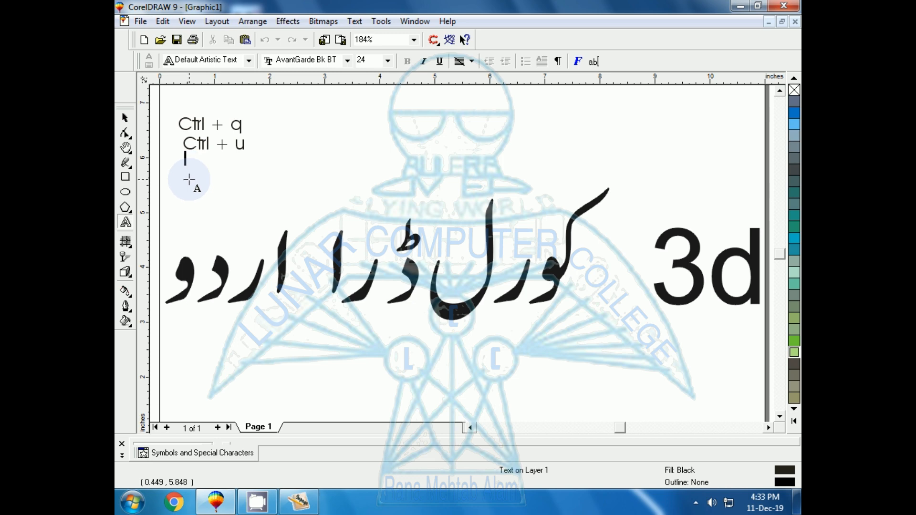
text(Ctrl + )
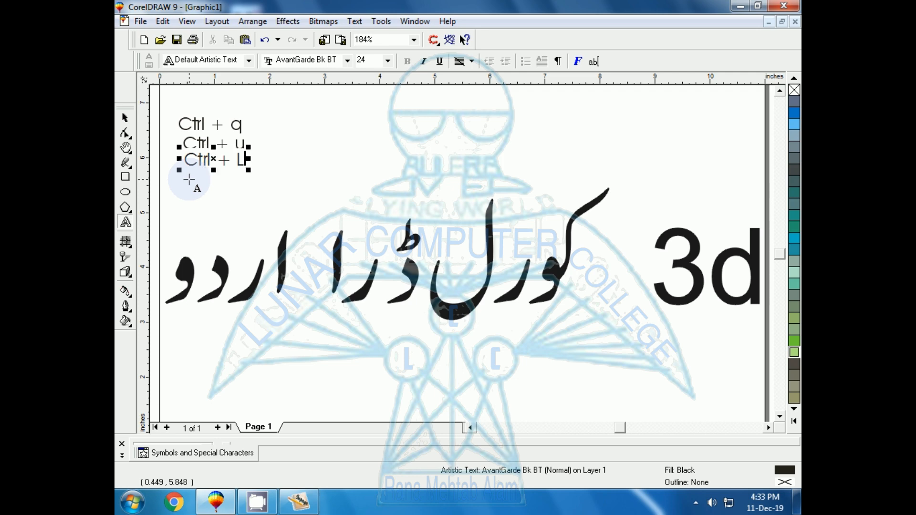
text(l)
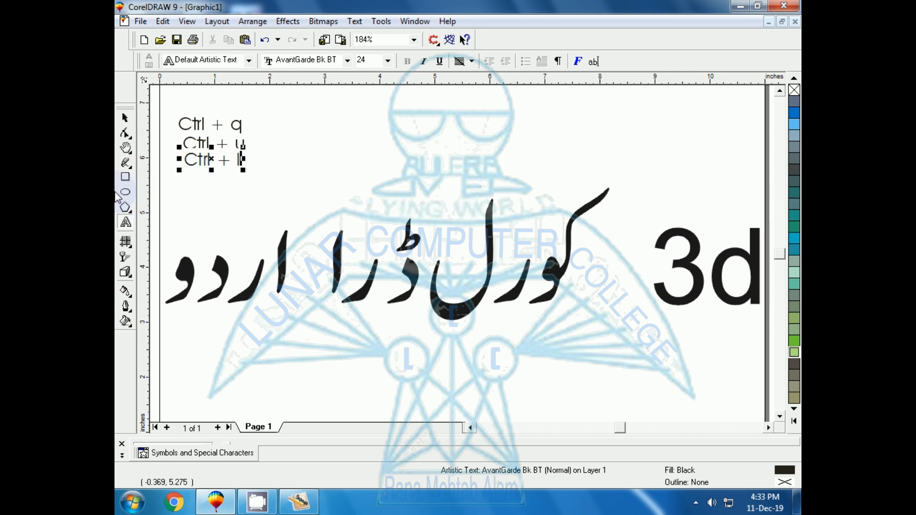
click(125, 119)
text(L)
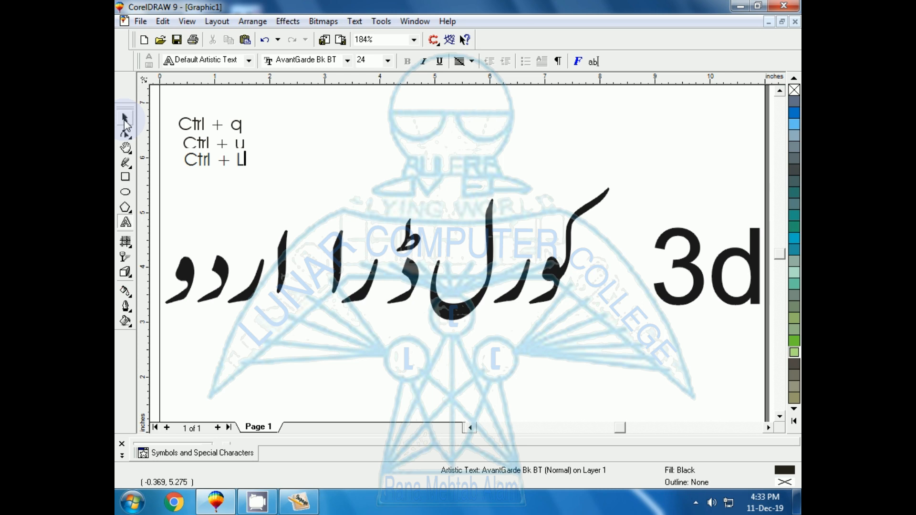
click(125, 118)
click(226, 340)
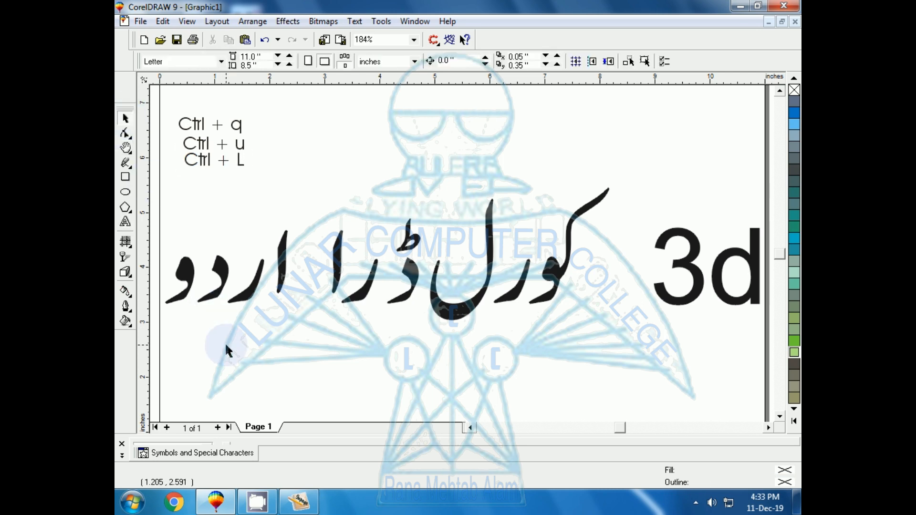
- Select all the ungrouped Urdu and "3d" letter shapes and combine them into a single curve
click(240, 306)
key(F3)
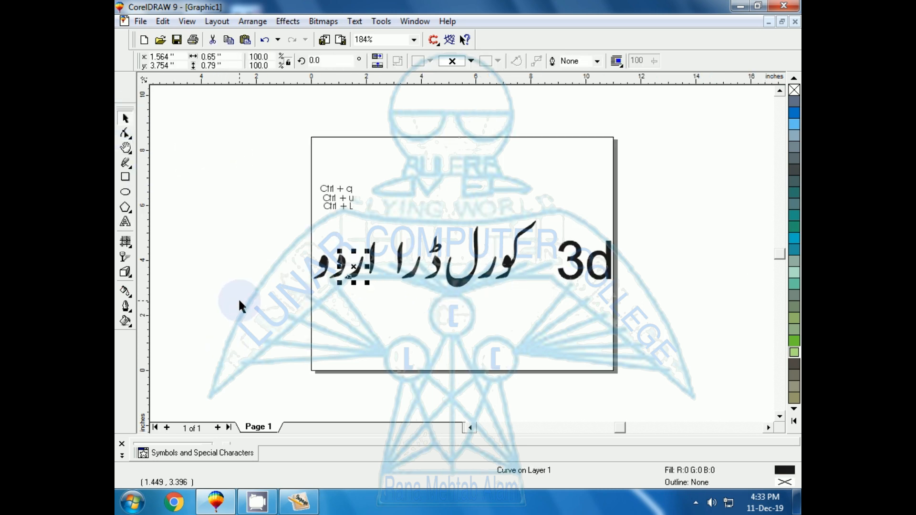
click(294, 316)
drag(286, 228, 591, 314)
drag(680, 322, 687, 325)
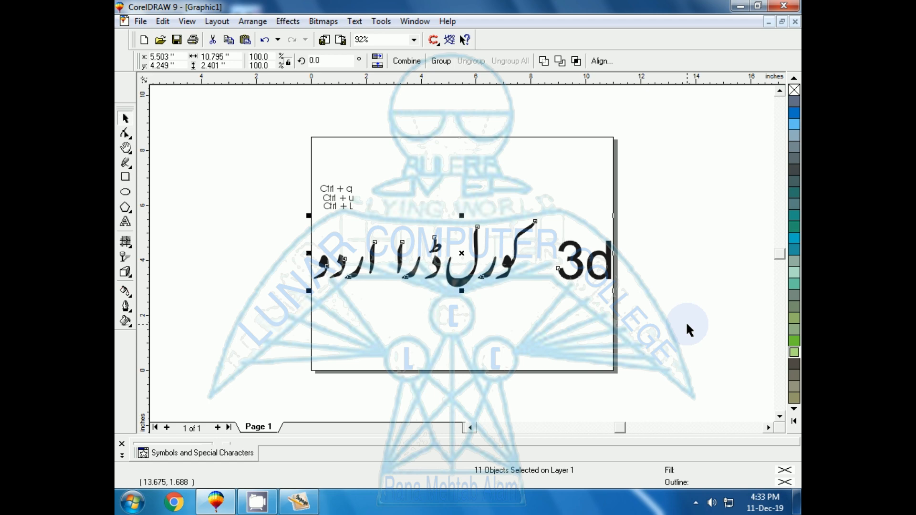
key(ctrl+l)
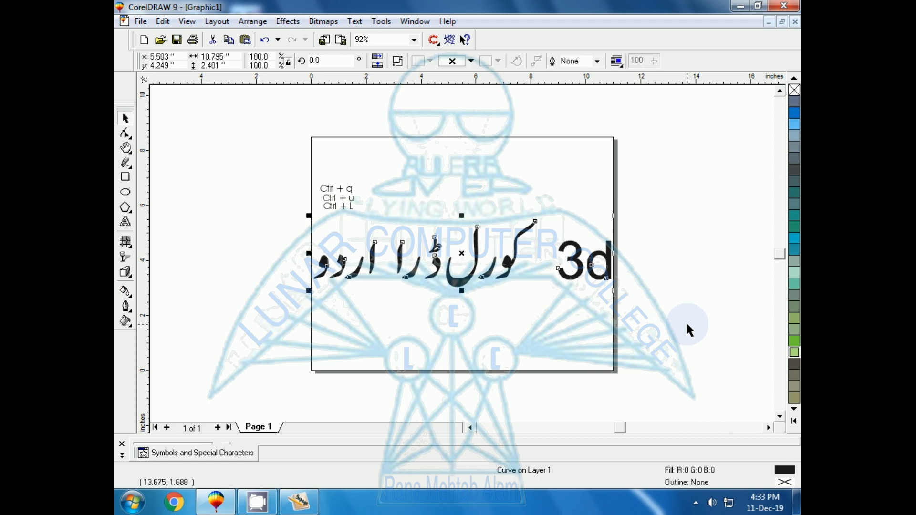
click(265, 310)
drag(262, 182, 409, 244)
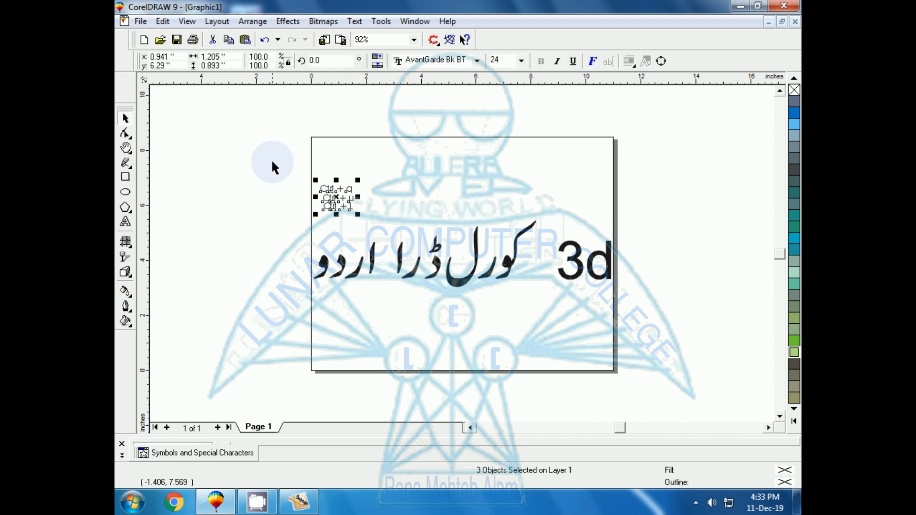
drag(272, 162, 712, 354)
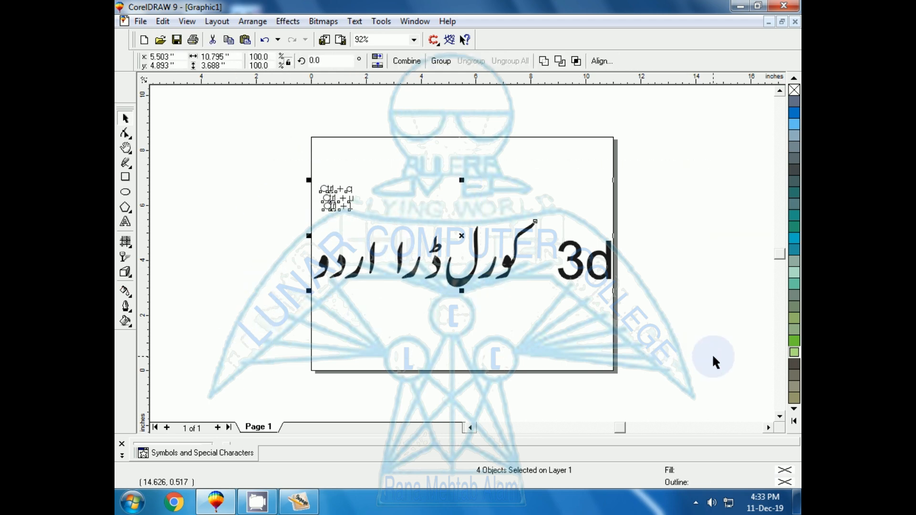
key(shift+F2)
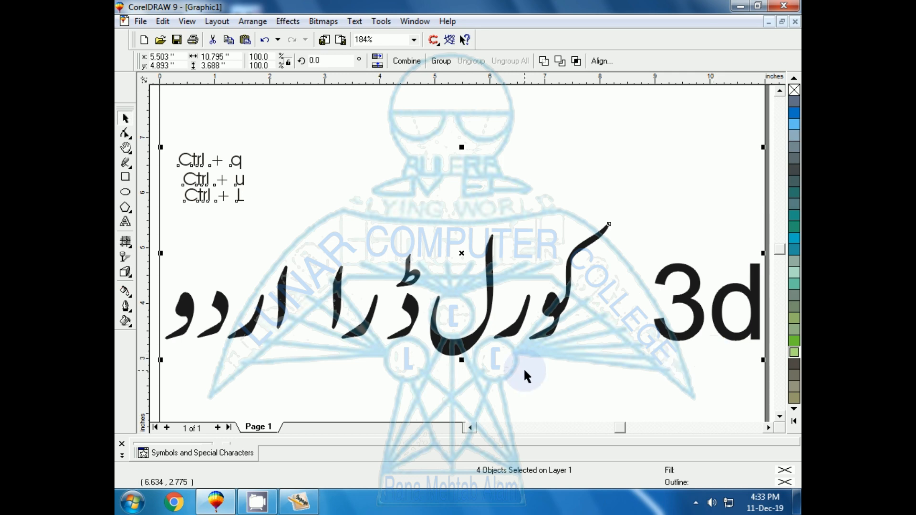
- Extrude the combined text with the Interactive Extrude tool at depth 20, its vanishing point above and slightly right of the text's centre
click(126, 274)
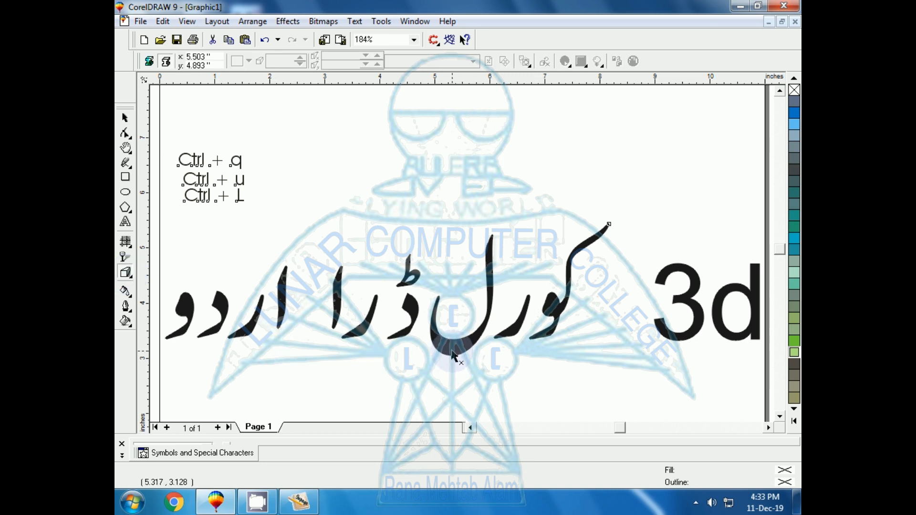
click(488, 301)
key(F3)
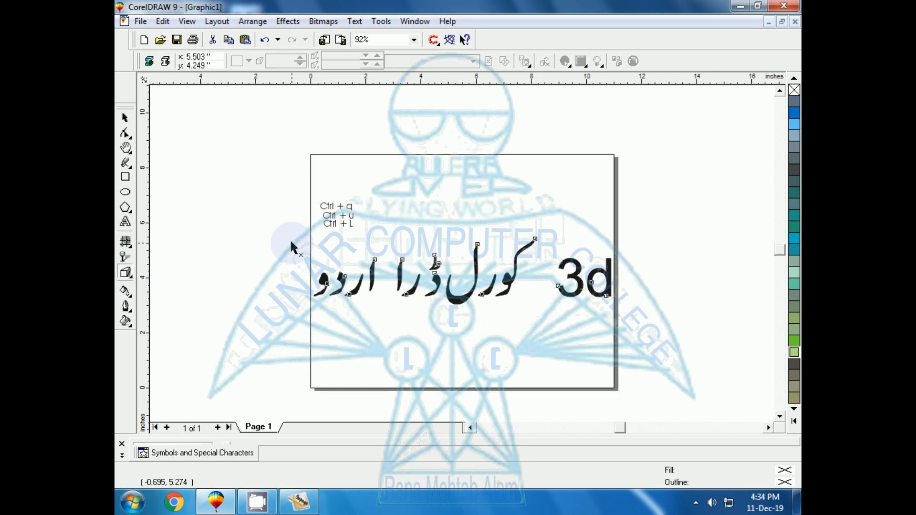
drag(455, 300, 487, 250)
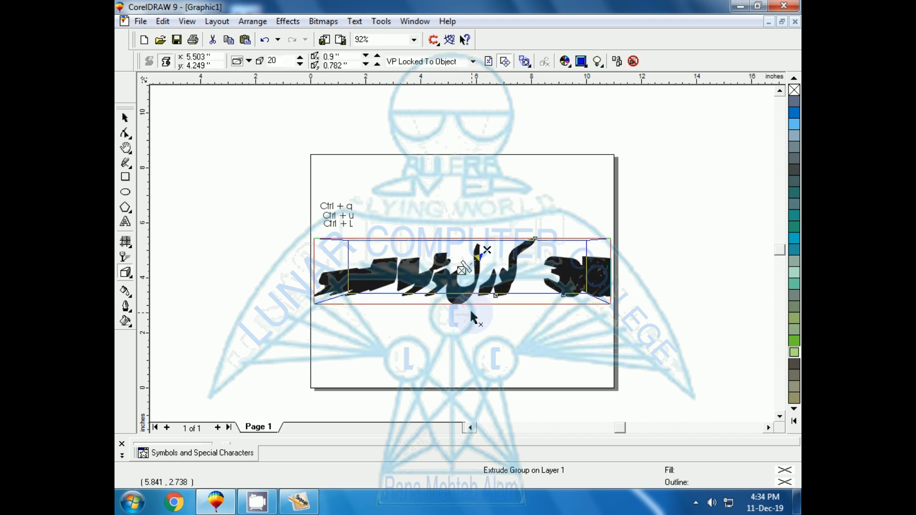
key(shift+F2)
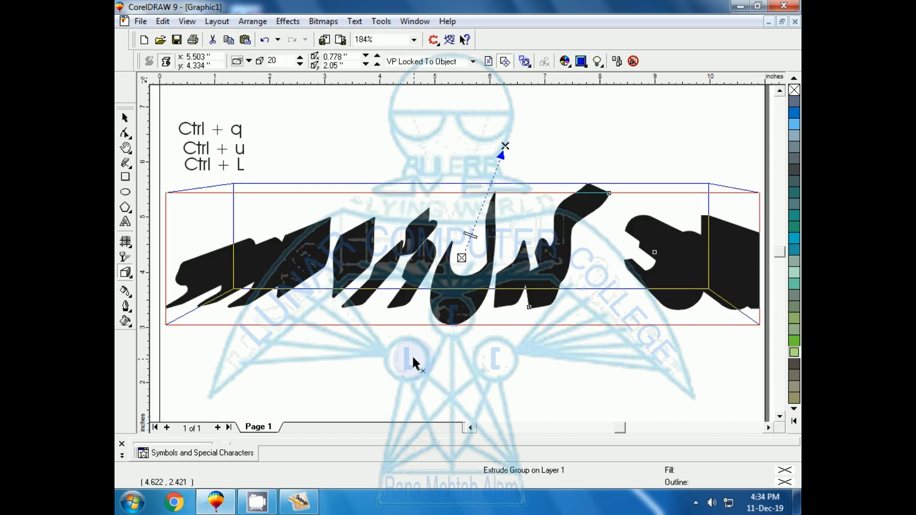
- Give the extruded text a grey outline and a light green fill
click(795, 421)
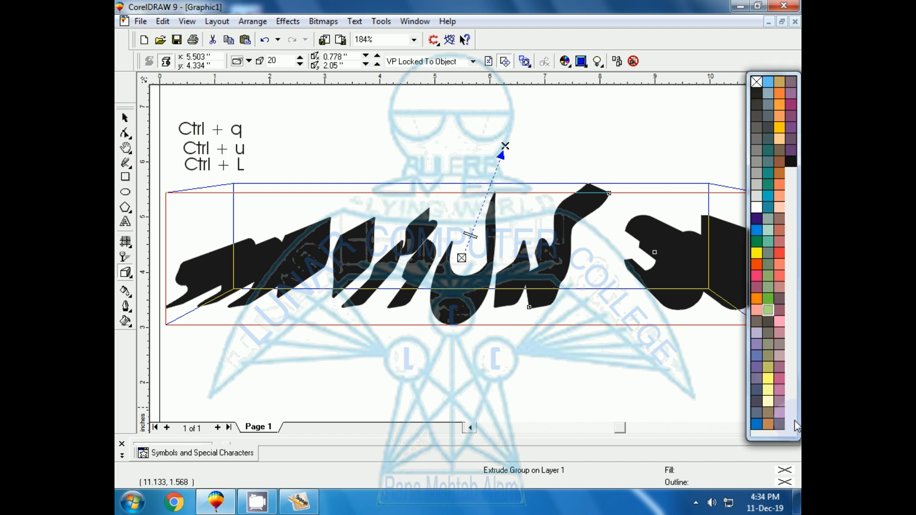
click(758, 276)
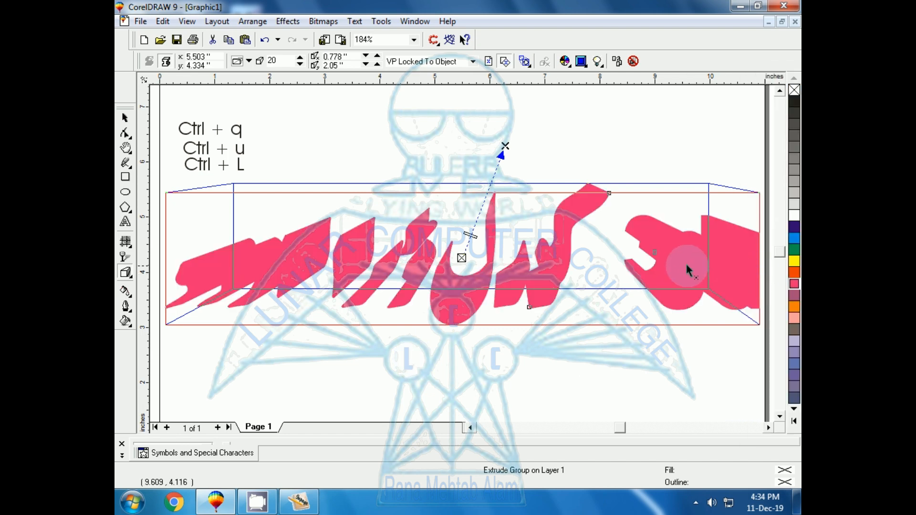
right_click(792, 181)
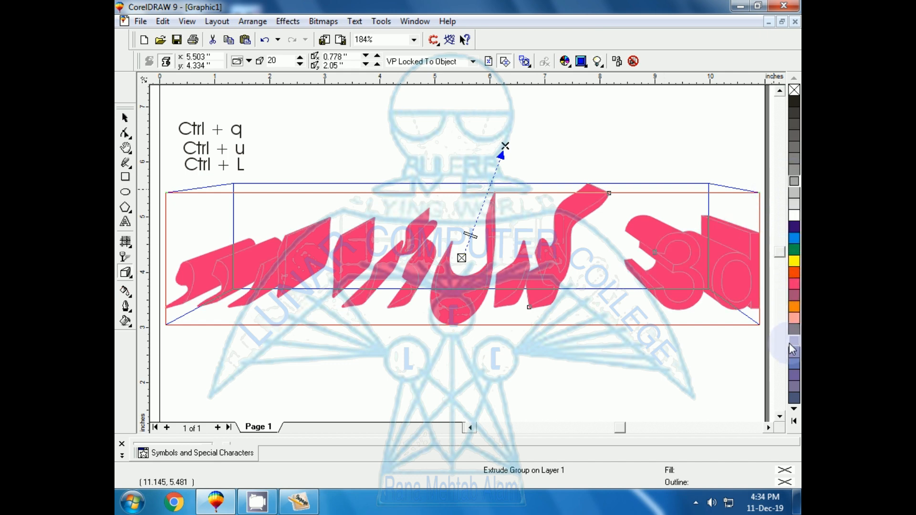
click(795, 421)
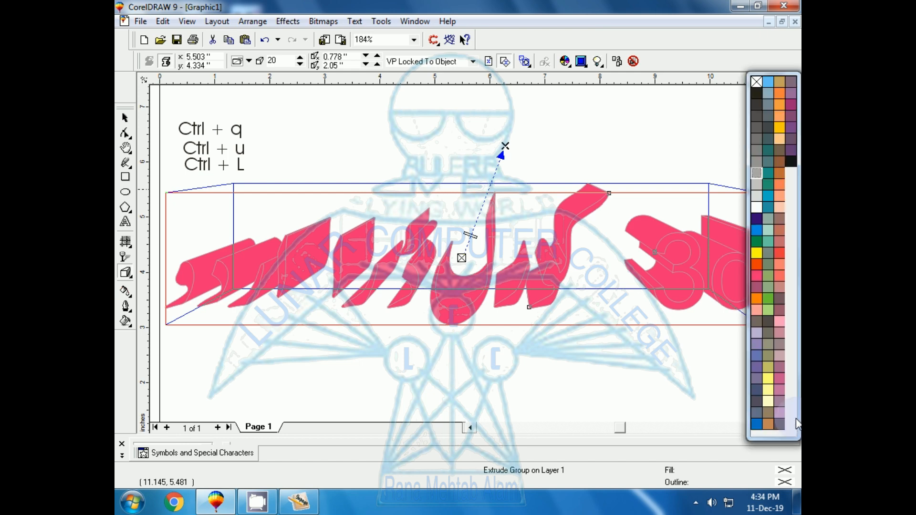
click(767, 311)
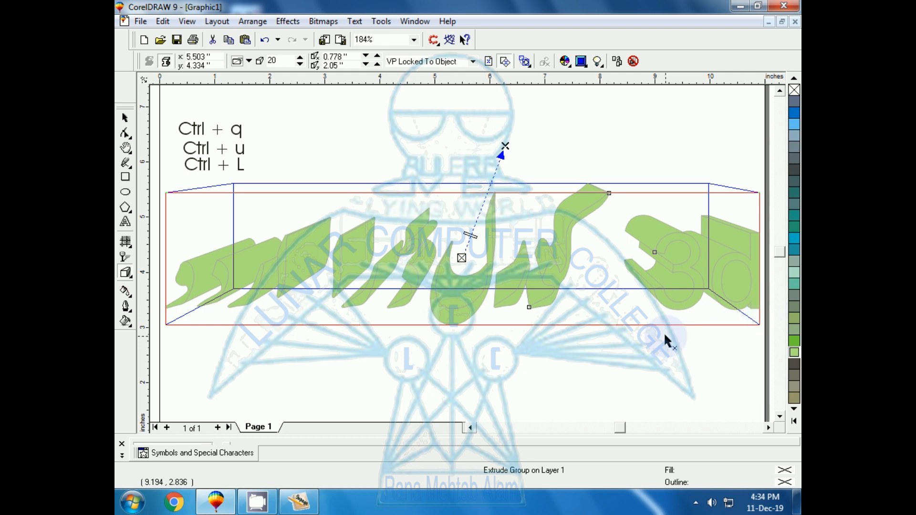
- Paste the original text group over the front of the extrusion and fill it dark green
key(ctrl+v)
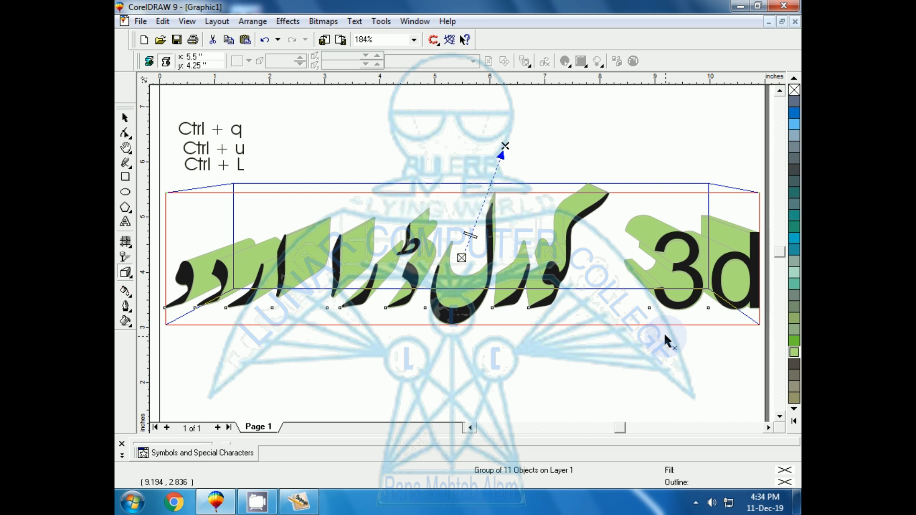
click(794, 420)
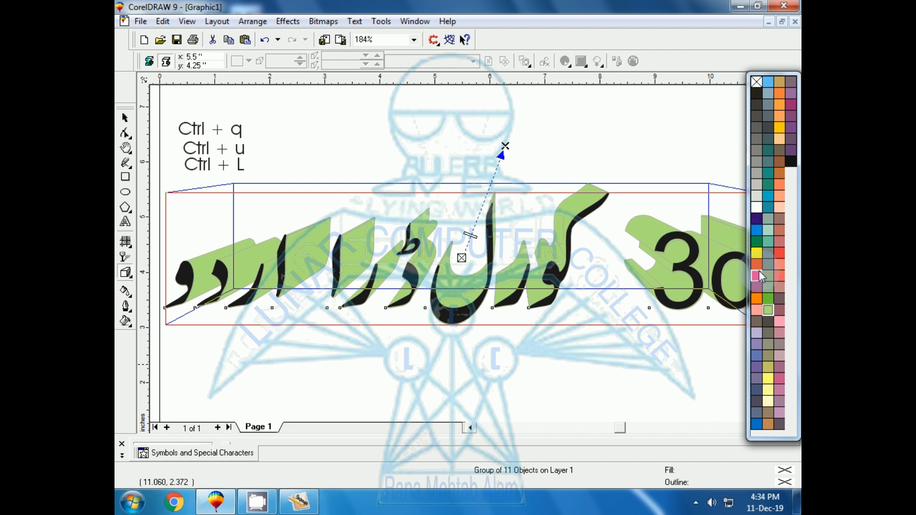
click(758, 244)
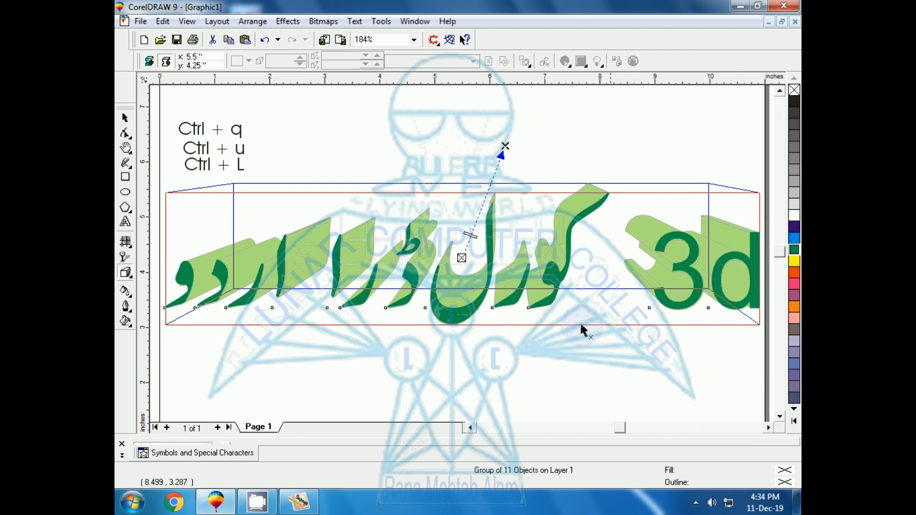
- Deselect the pasted text and remove the three shortcut notes above the 3D lettering
click(491, 353)
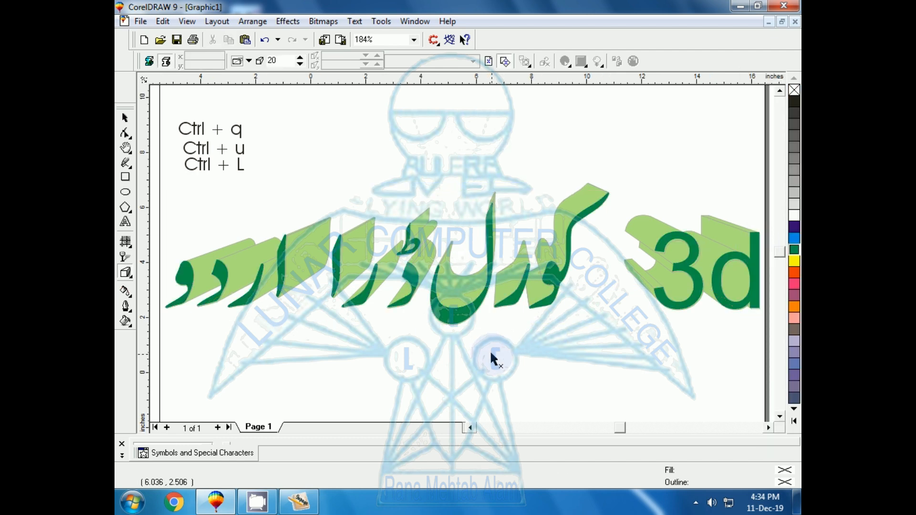
key(F3)
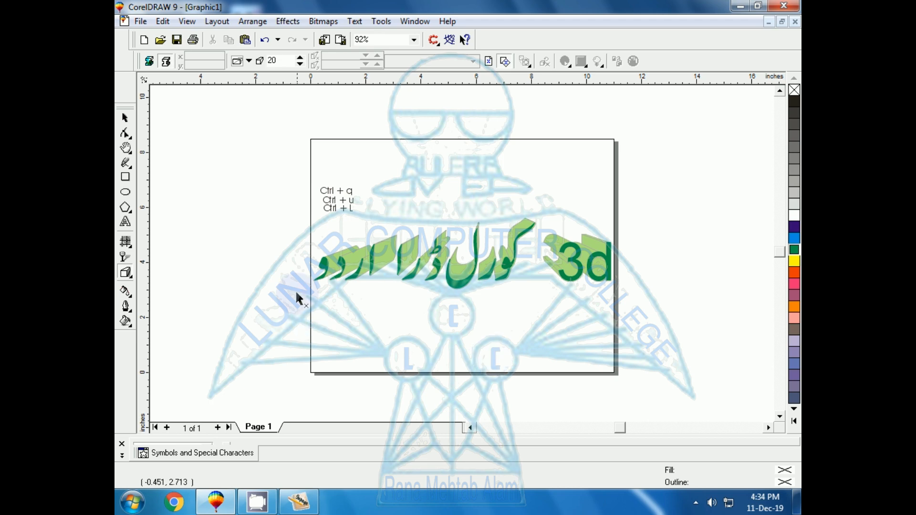
click(566, 279)
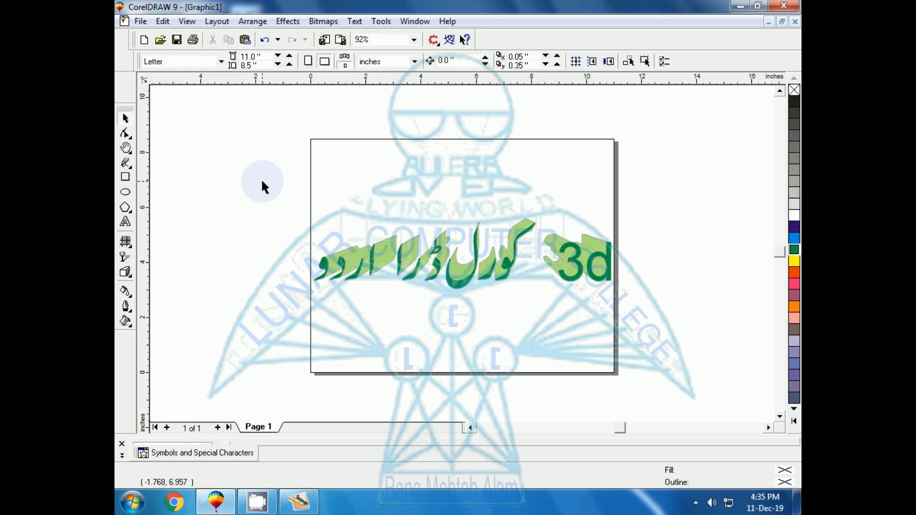